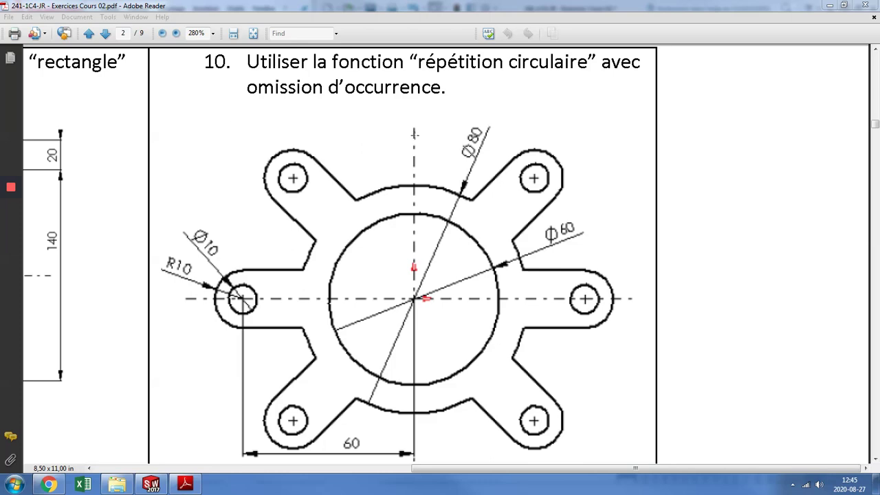
Step: Switch from the Exercise 10 drawing in Adobe Reader to the SOLIDWORKS part window
click(151, 485)
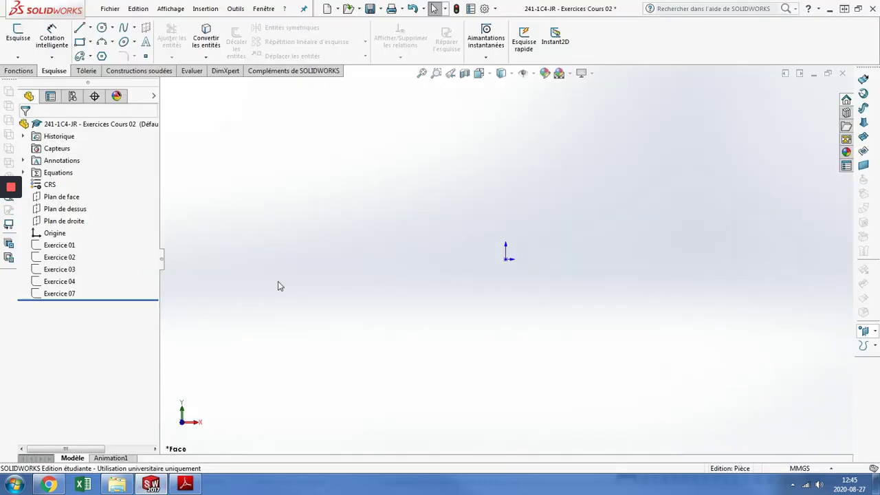
Step: Start a sketch on the Front Plane and draw a vertical construction centreline through the origin
click(18, 34)
click(164, 86)
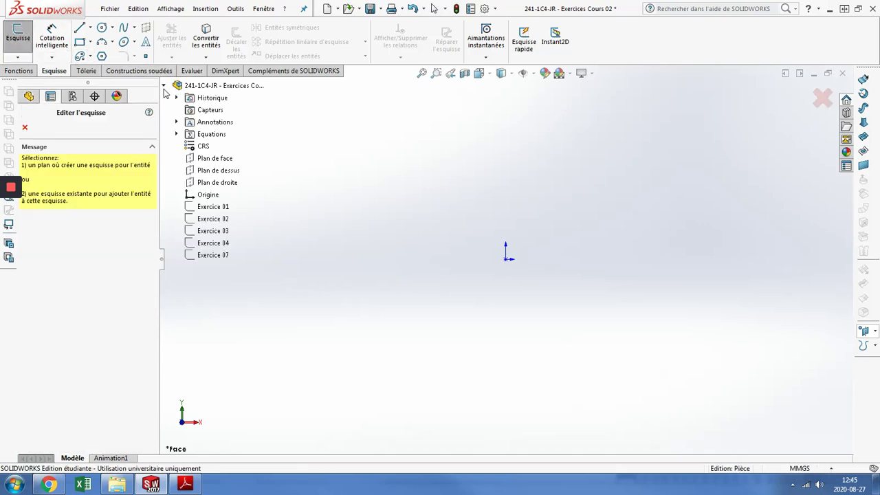
click(215, 132)
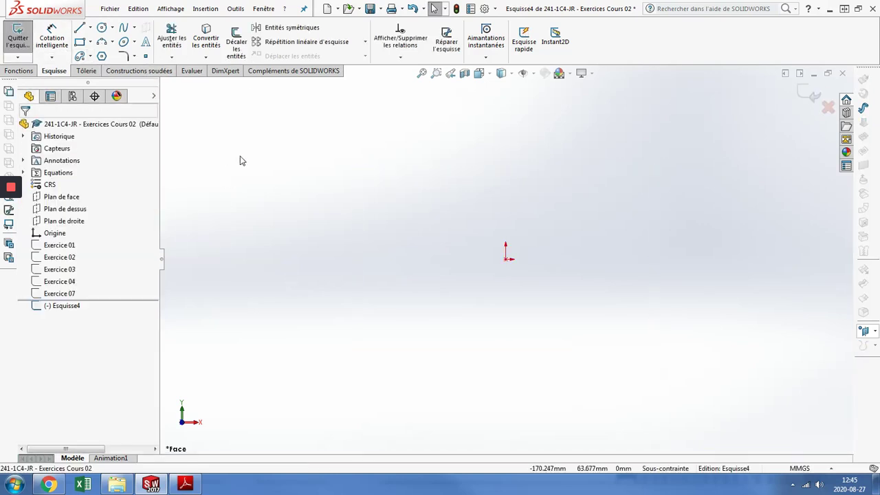
click(90, 29)
click(104, 54)
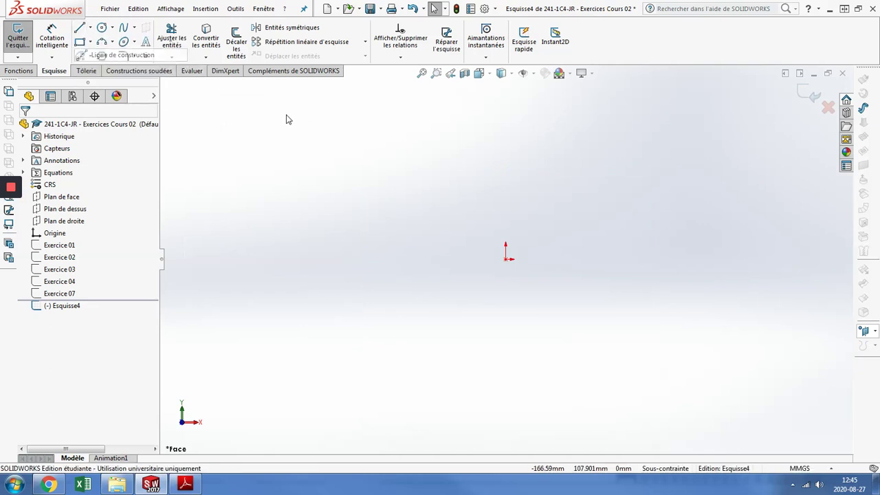
click(506, 99)
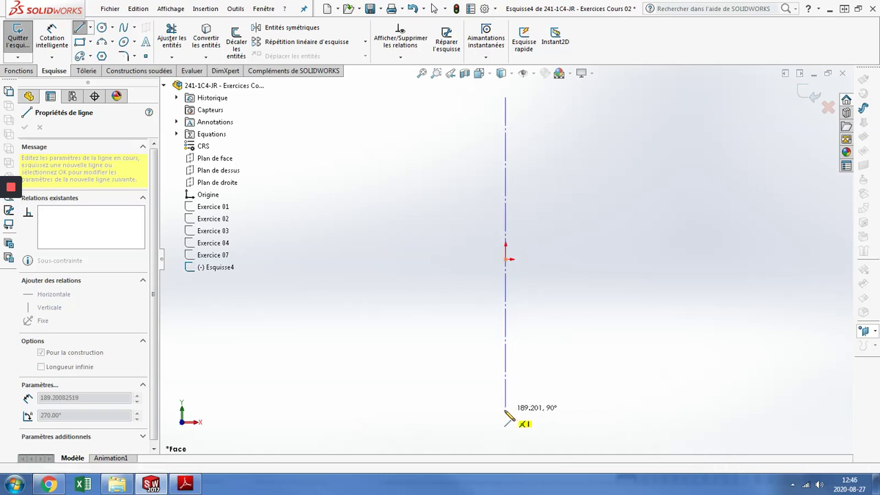
click(506, 411)
key(Escape)
Step: Draw a horizontal construction centreline through the origin
click(90, 28)
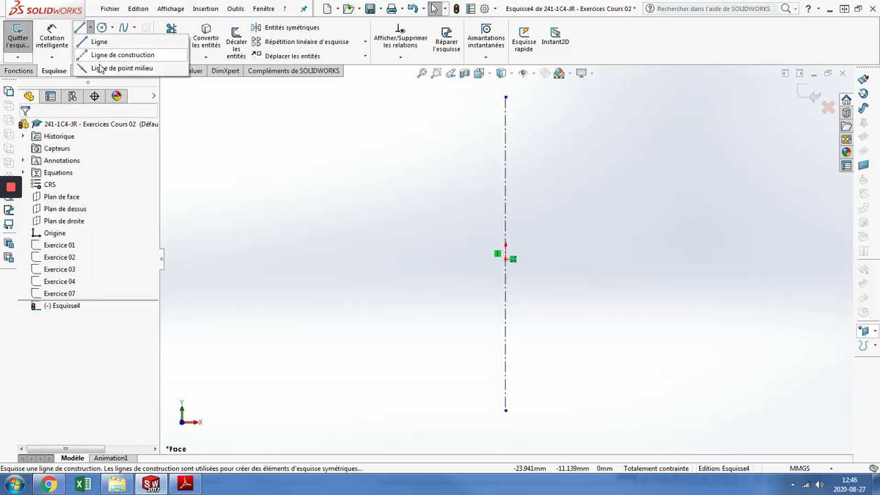
click(104, 55)
click(674, 259)
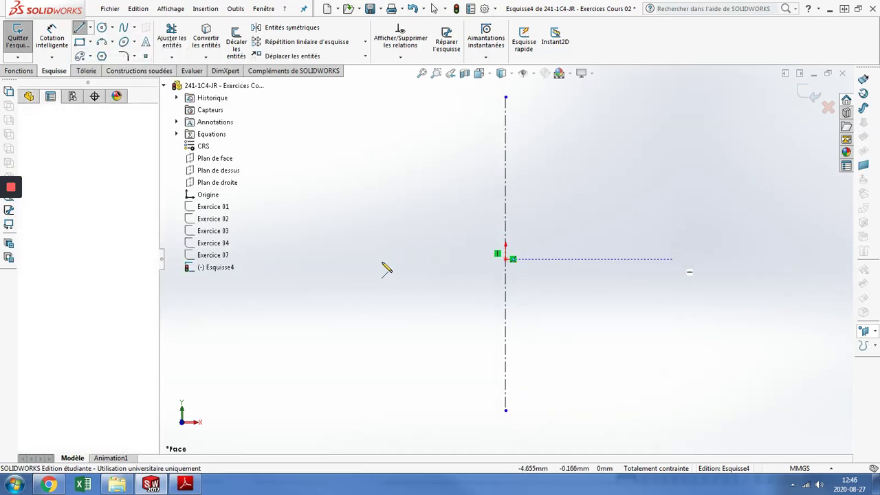
click(357, 259)
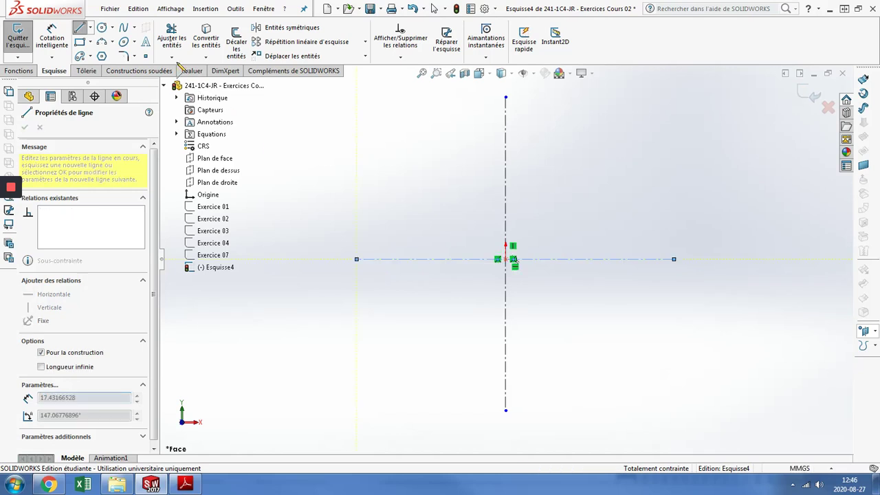
key(Escape)
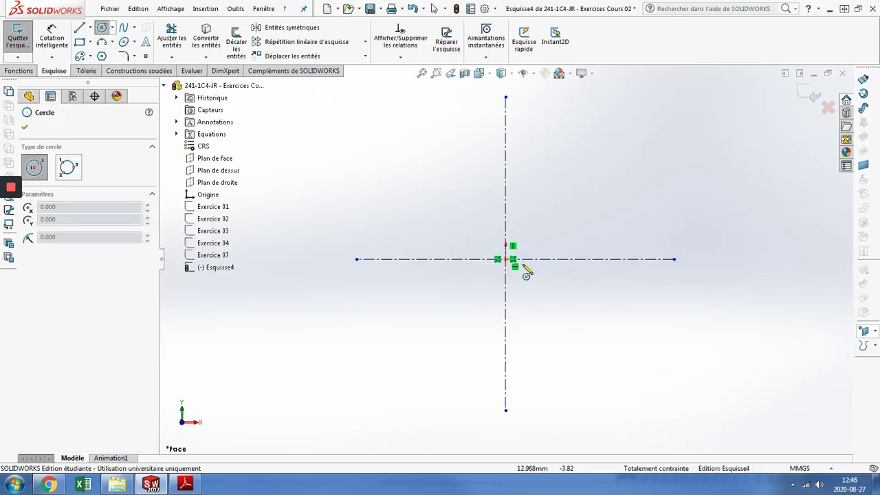
Step: Draw two concentric circles centred on the origin
click(507, 259)
click(567, 199)
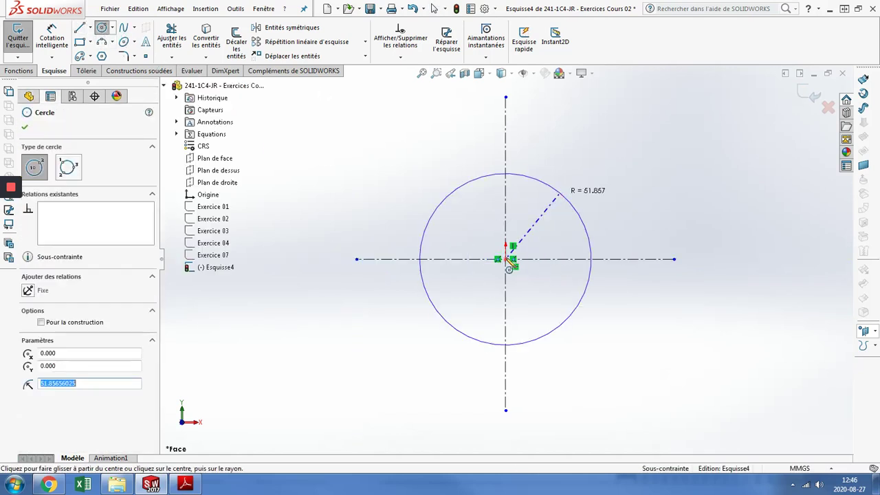
click(506, 260)
click(597, 172)
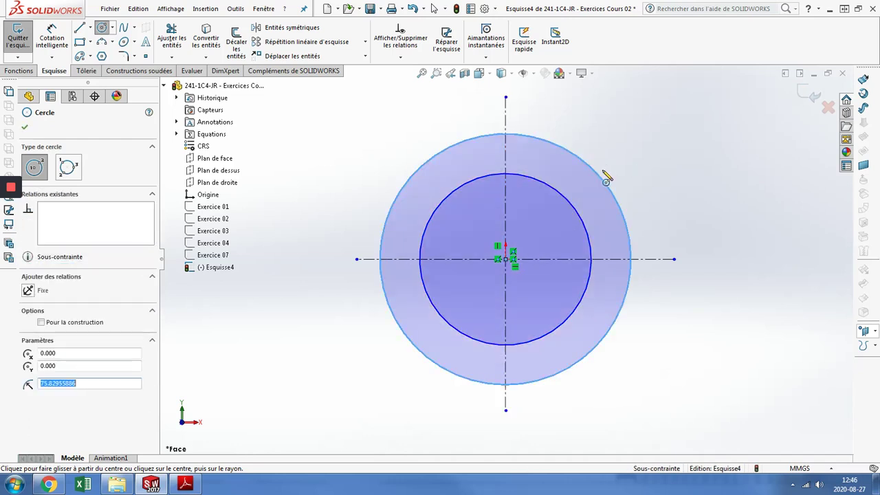
key(Escape)
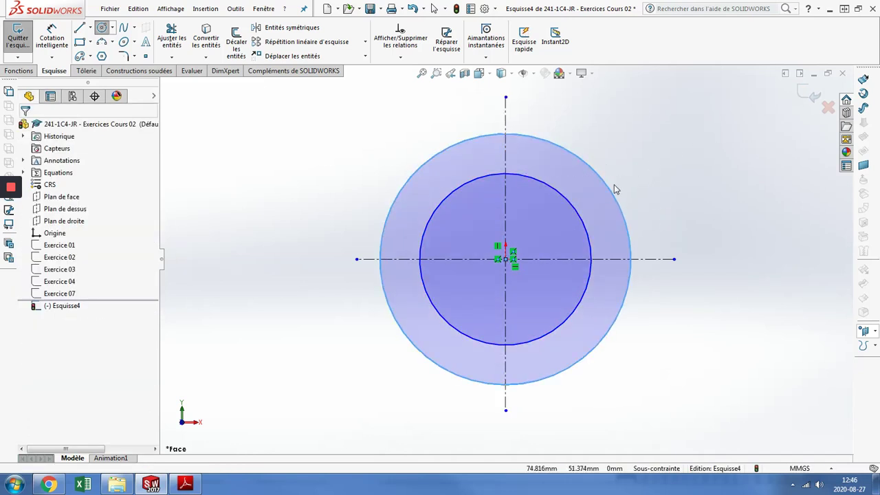
Step: Dimension the circles Ø80 and Ø60 and extend the horizontal centreline further left
right_drag(655, 201, 645, 132)
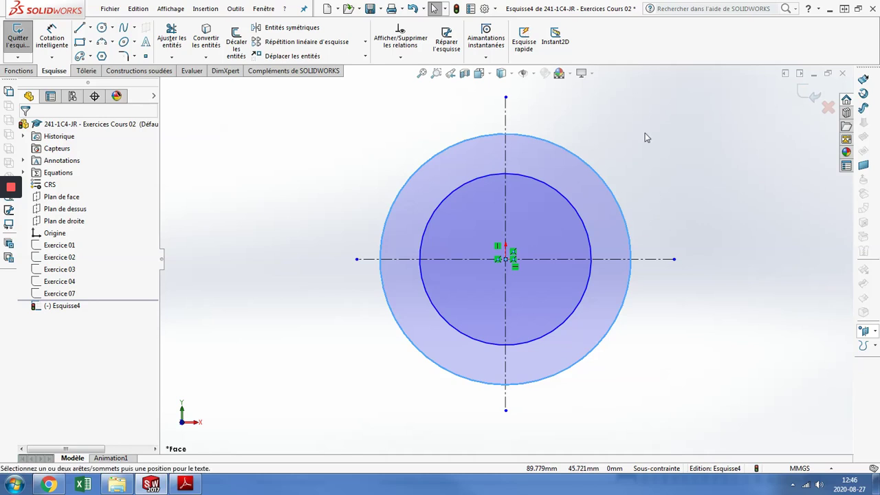
click(609, 186)
click(690, 185)
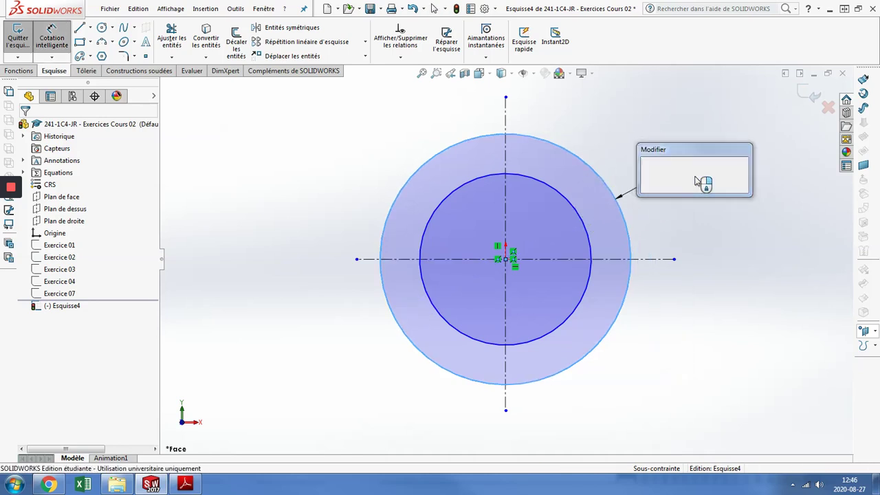
text(80)
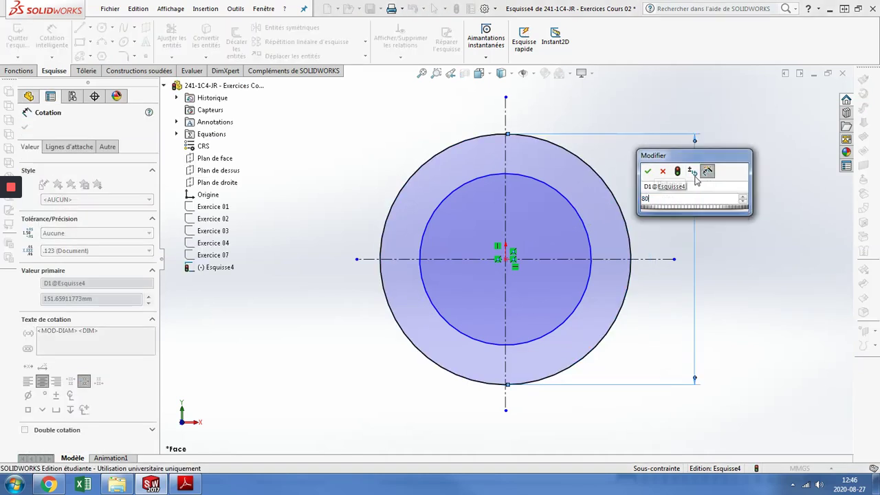
key(Return)
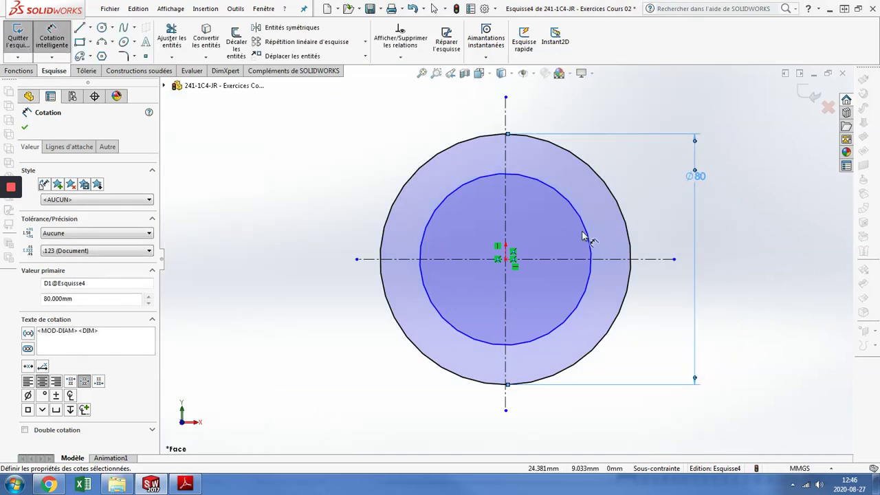
click(583, 235)
click(746, 237)
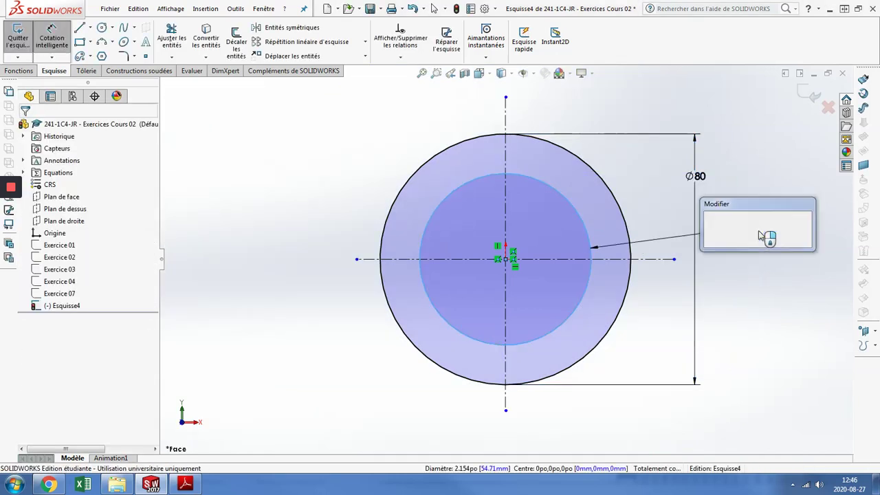
text(60)
key(Return)
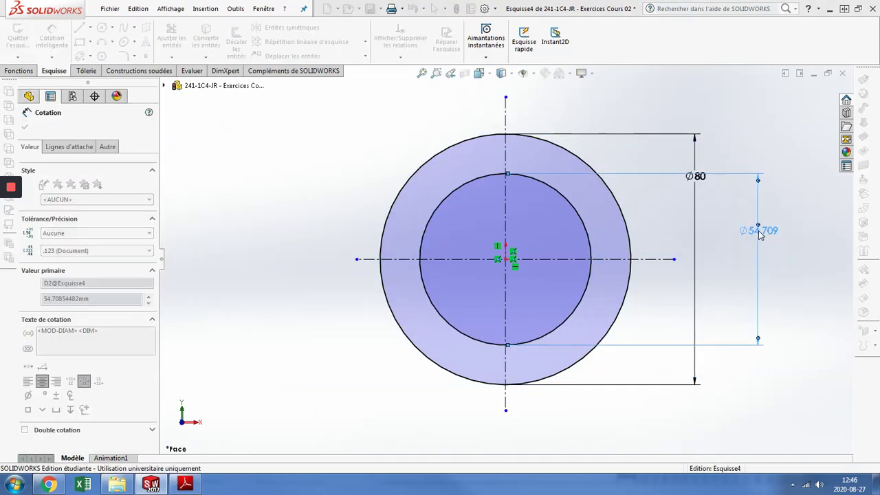
key(Escape)
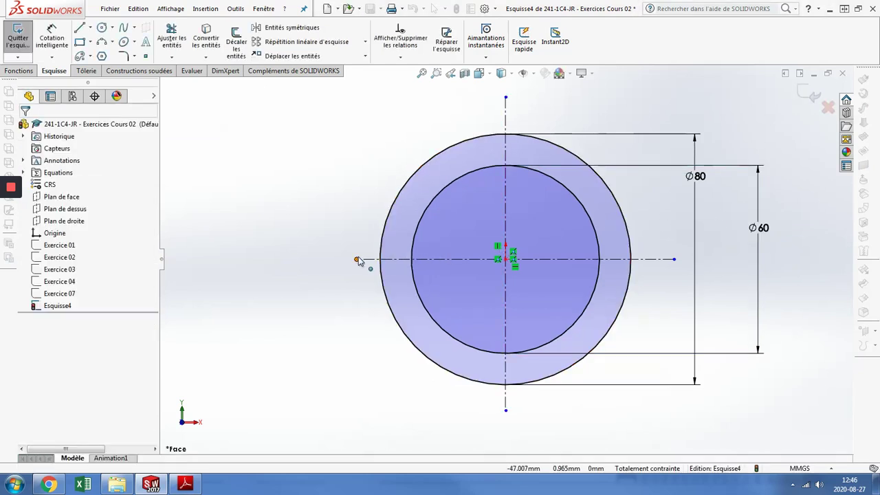
drag(357, 259, 230, 258)
Step: Offset the horizontal centreline 10 mm to both sides
click(210, 255)
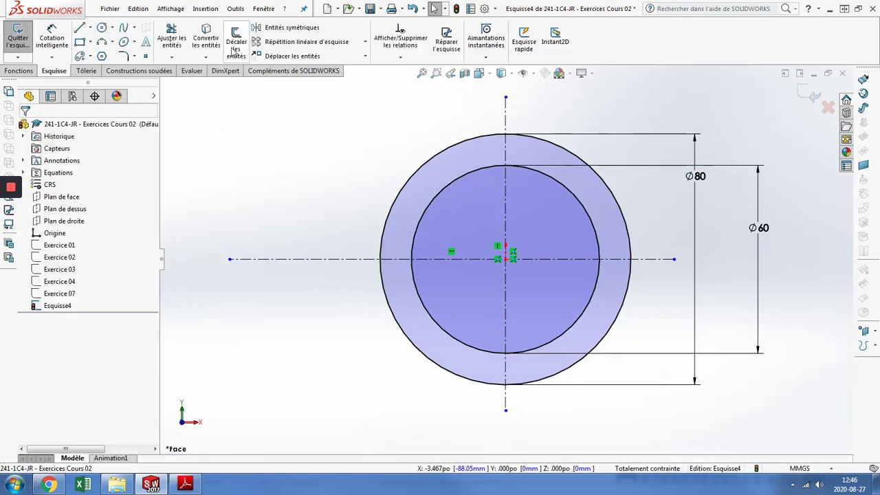
click(236, 41)
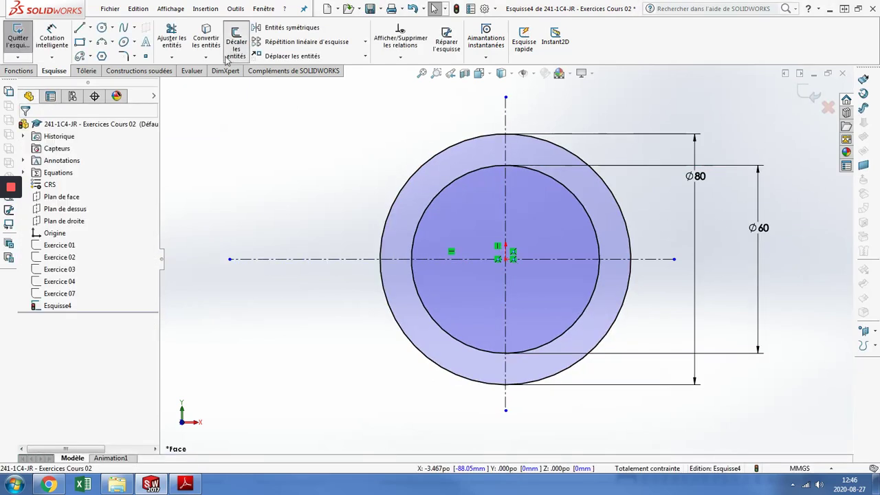
click(338, 265)
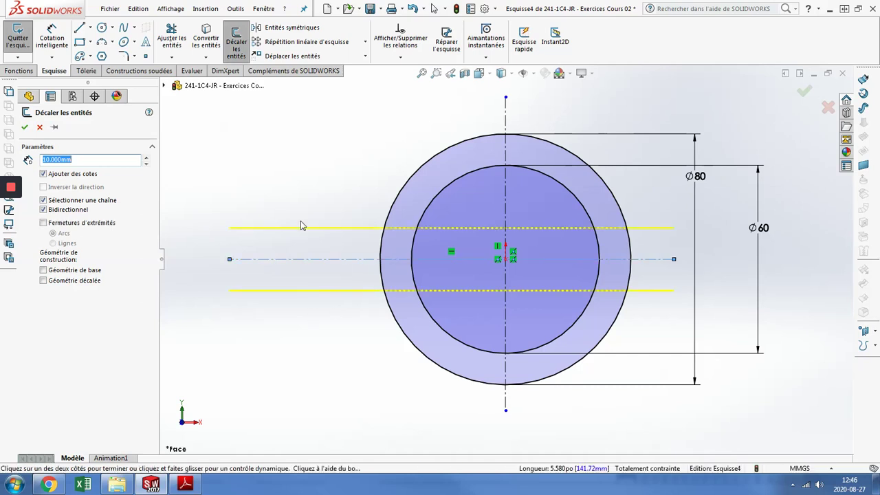
click(26, 129)
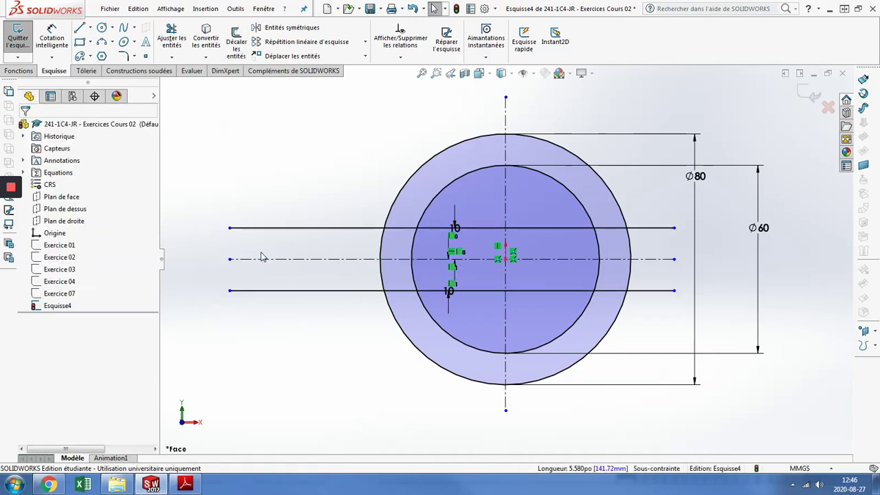
Step: Trim away the right ends of both offset lines
click(172, 38)
click(29, 368)
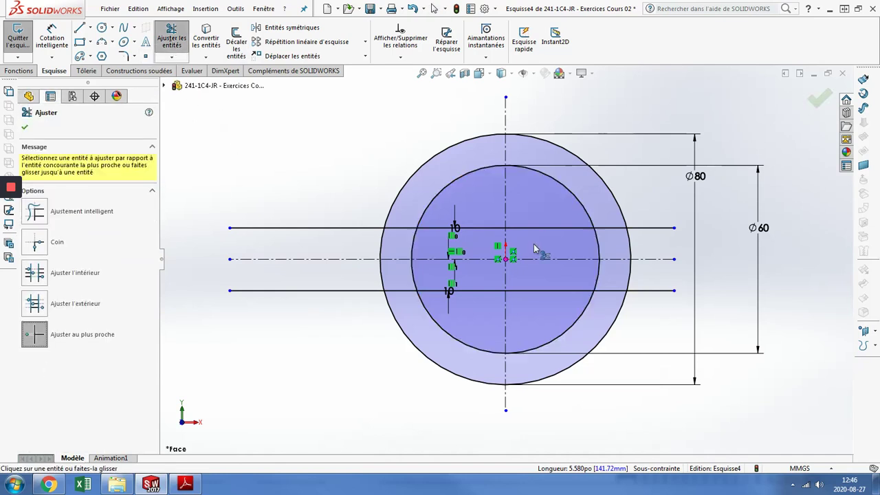
click(654, 228)
click(653, 290)
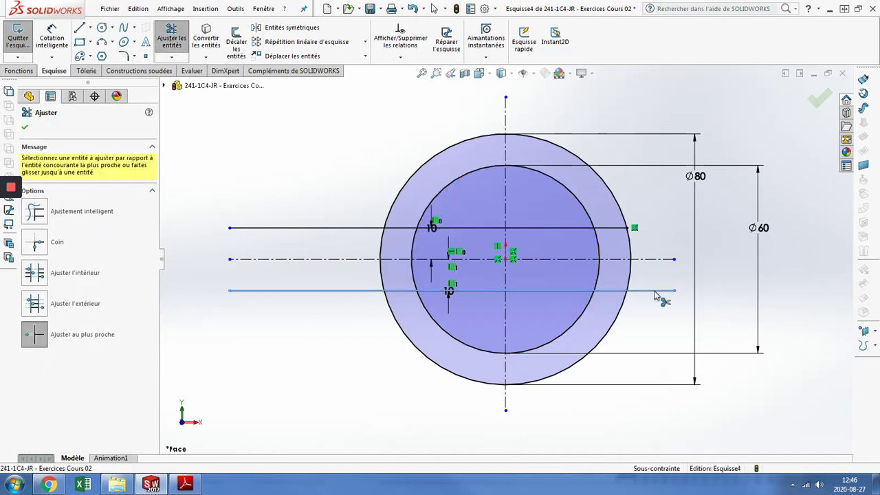
Step: Trim both lines inside the Ø80 circle so they end at the circle
click(35, 276)
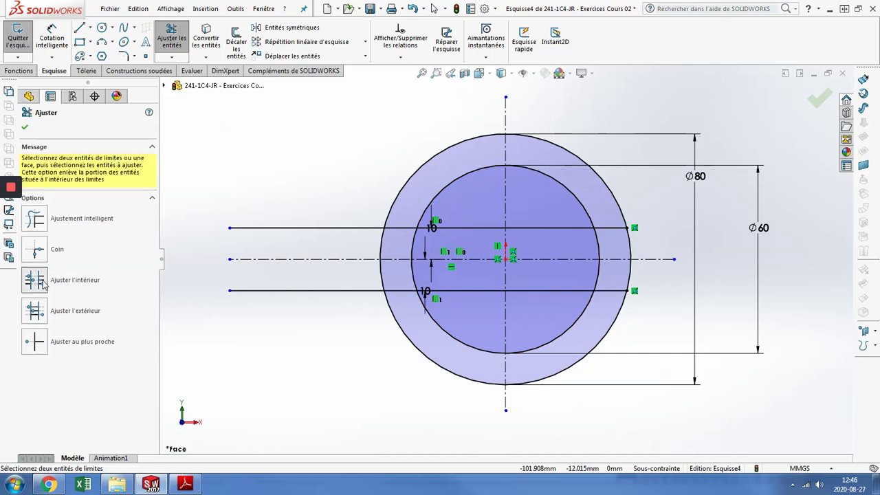
click(397, 326)
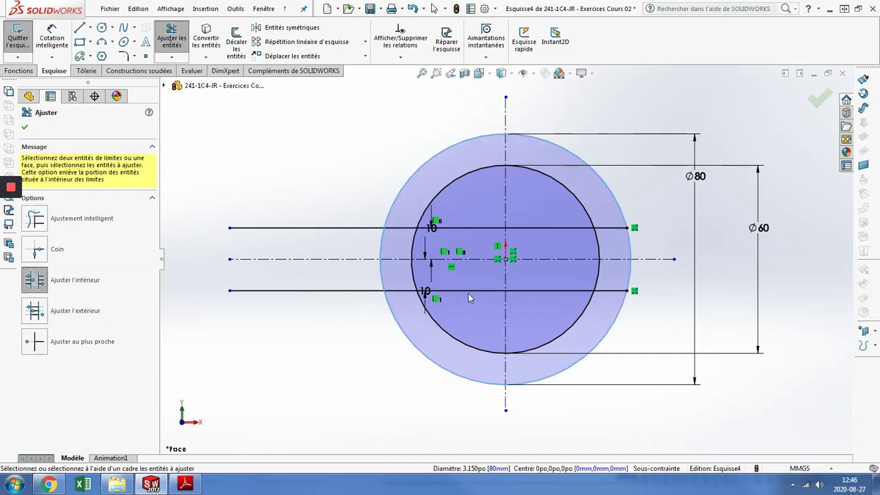
click(469, 291)
click(466, 228)
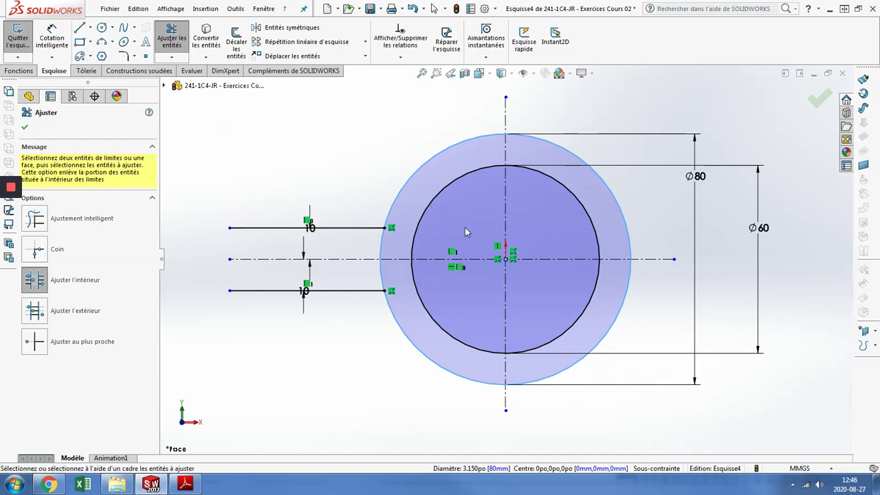
click(172, 41)
click(173, 44)
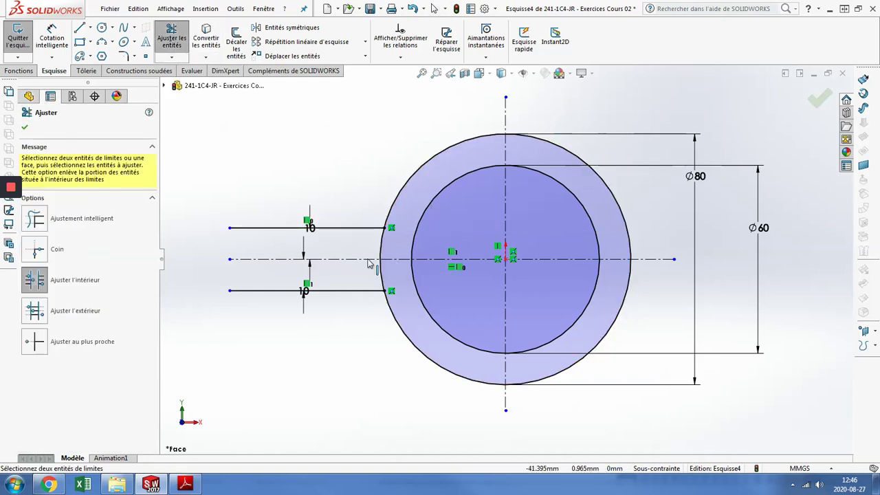
key(Escape)
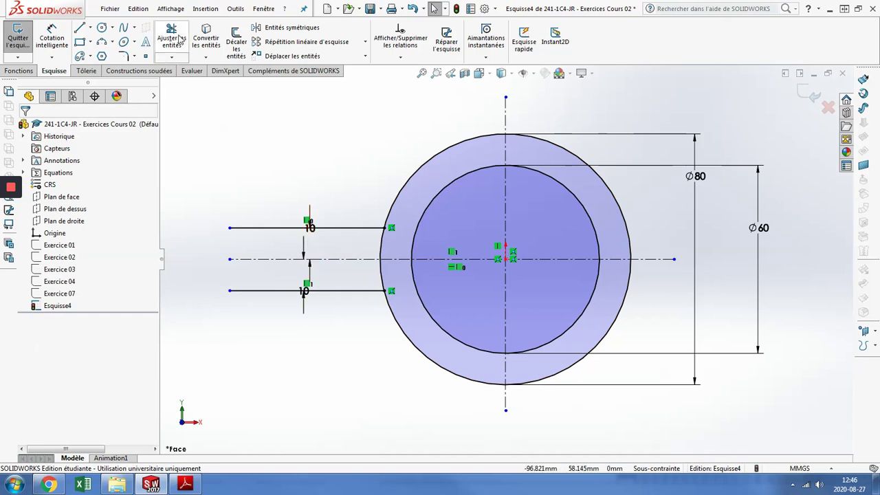
Step: Draw a three-point semicircular arc joining the left ends of the two lines
click(102, 41)
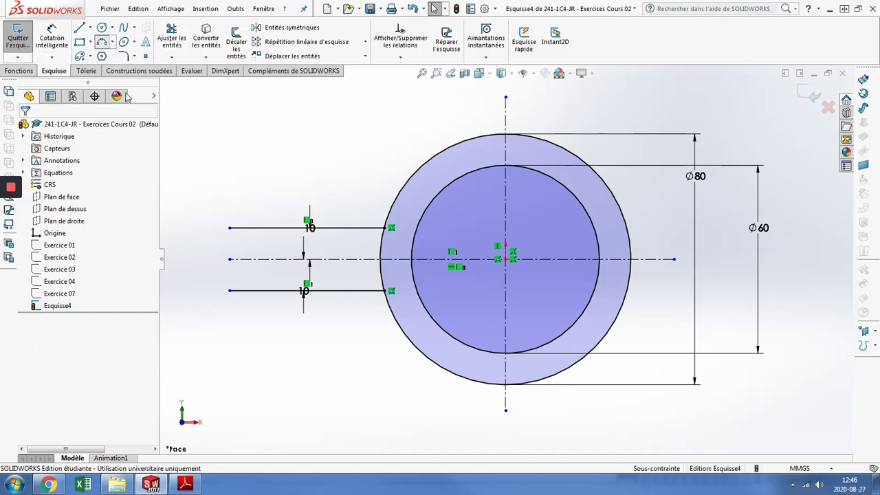
click(231, 227)
click(229, 291)
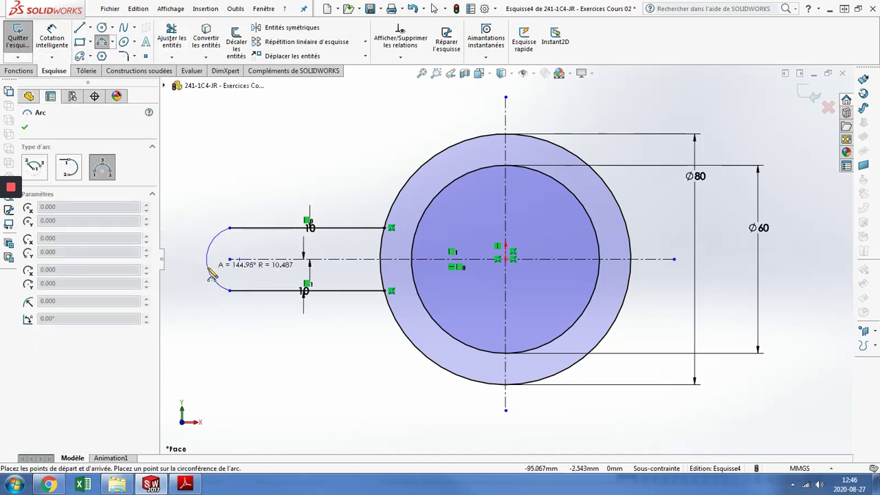
click(198, 261)
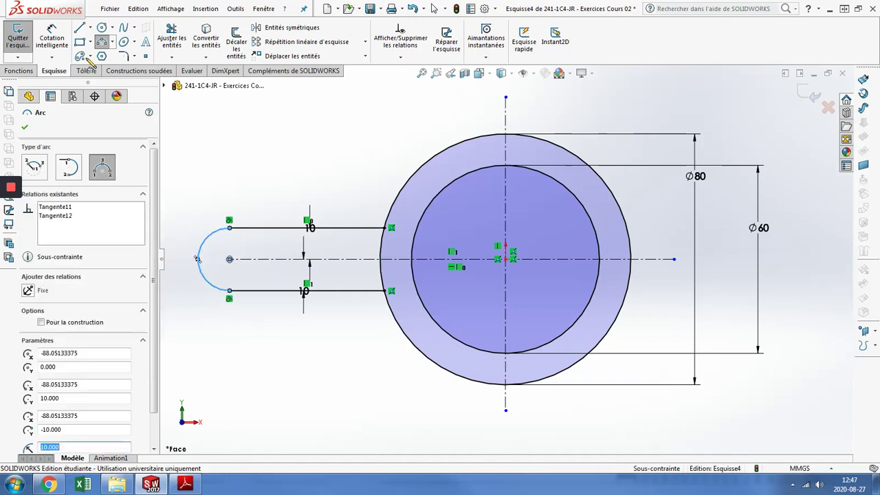
key(Escape)
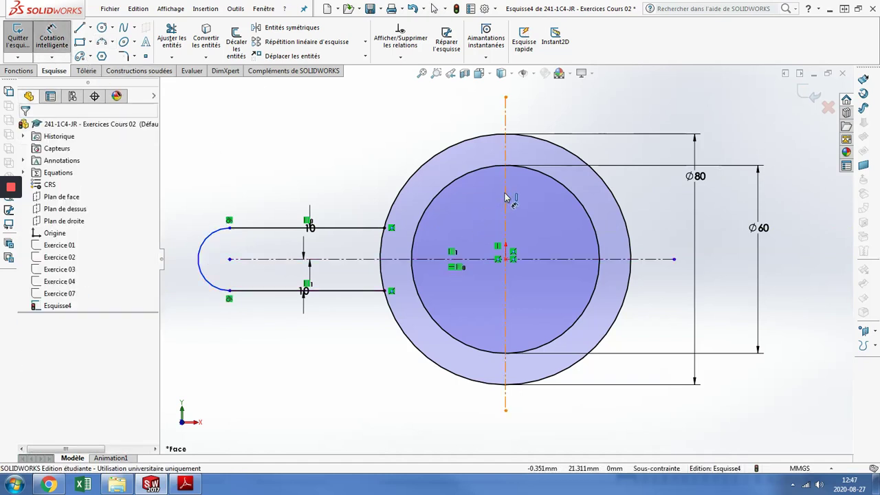
Step: Dimension the arc centre 60 mm horizontally from the ring centre
click(229, 265)
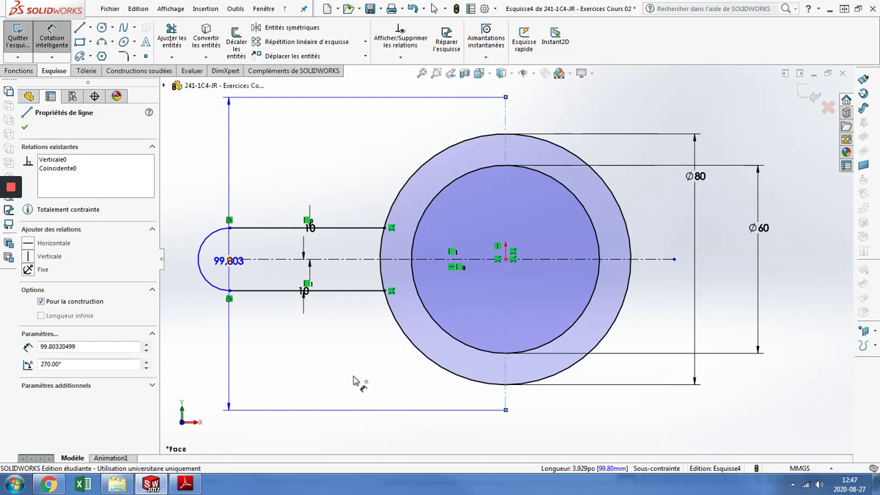
click(505, 409)
click(368, 404)
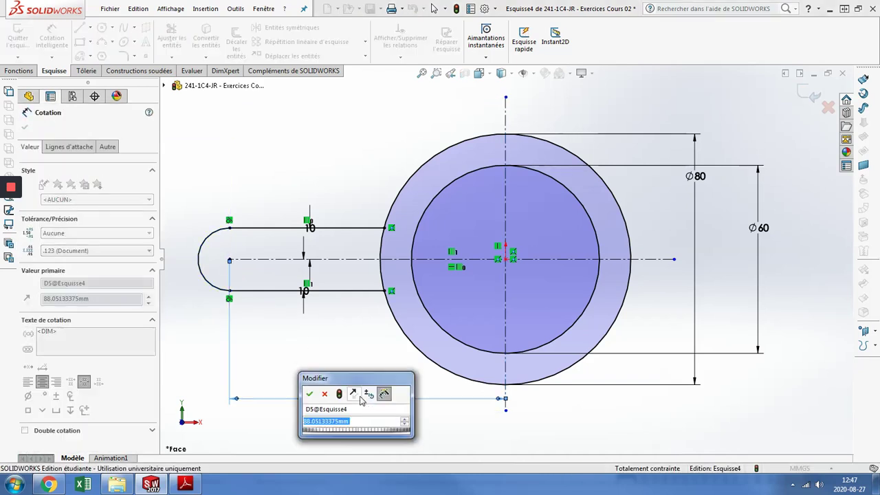
text(60)
key(Return)
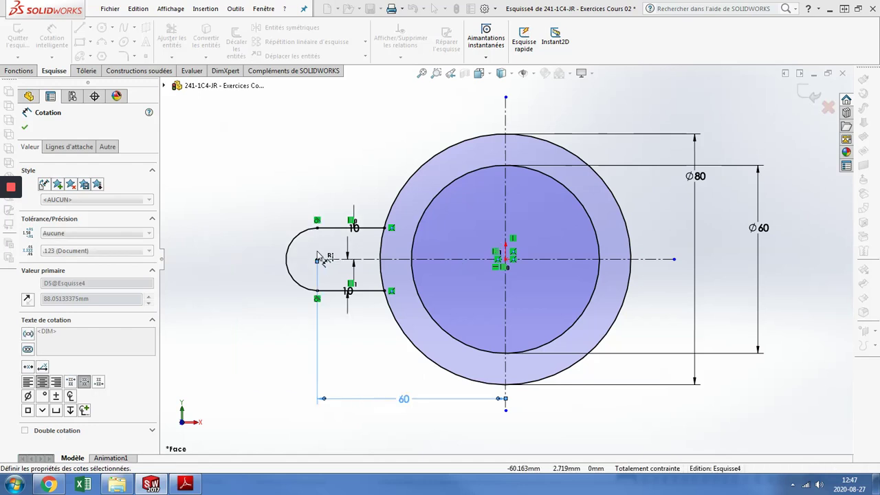
Step: Draw a circle centred on the arc's centre point
key(Escape)
click(102, 27)
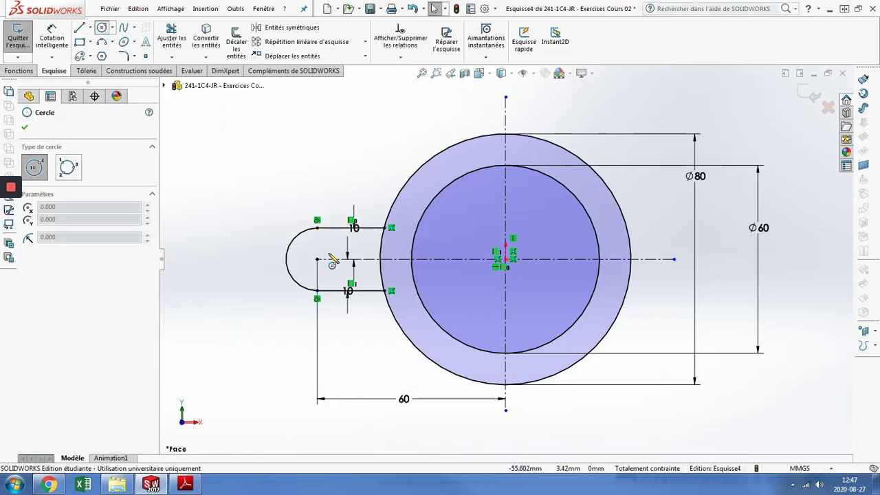
click(317, 260)
click(270, 172)
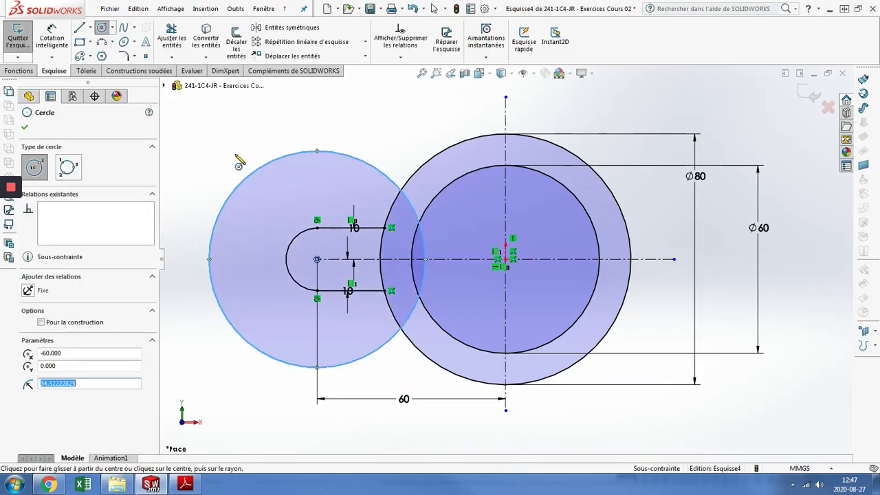
Step: Dimension the hole circle to Ø10
key(Escape)
key(d)
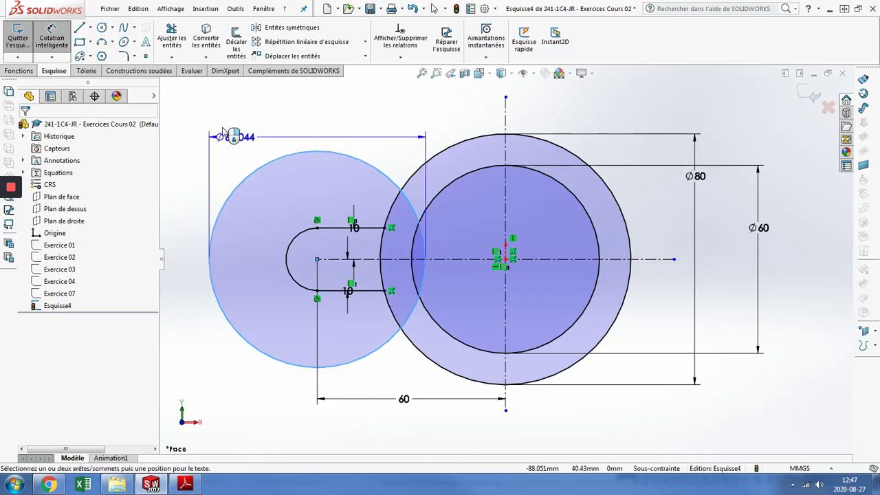
click(187, 110)
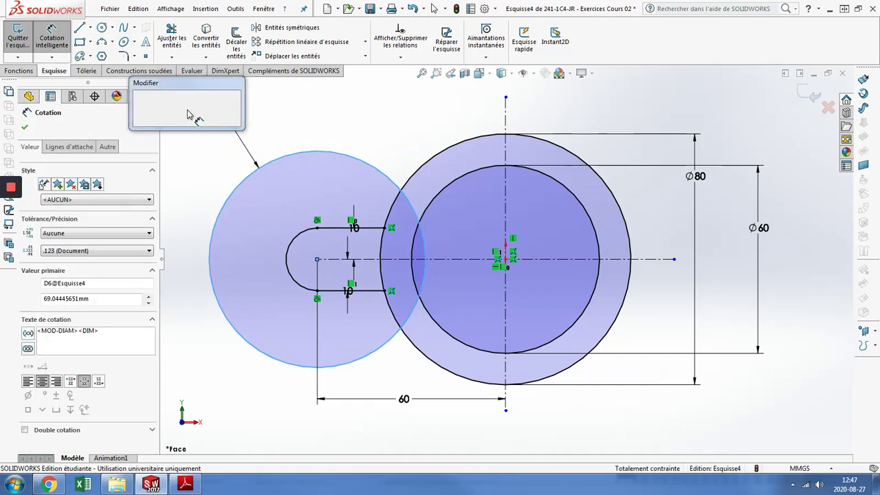
text(60)
key(Return)
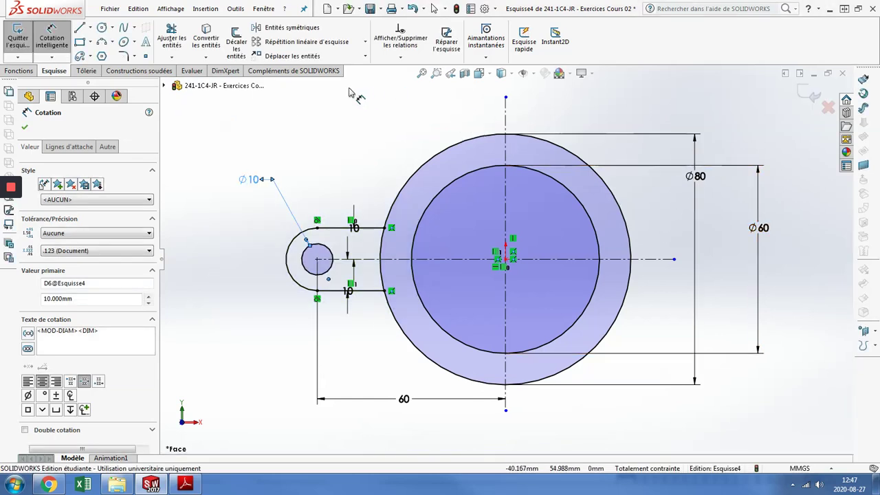
key(Escape)
click(364, 44)
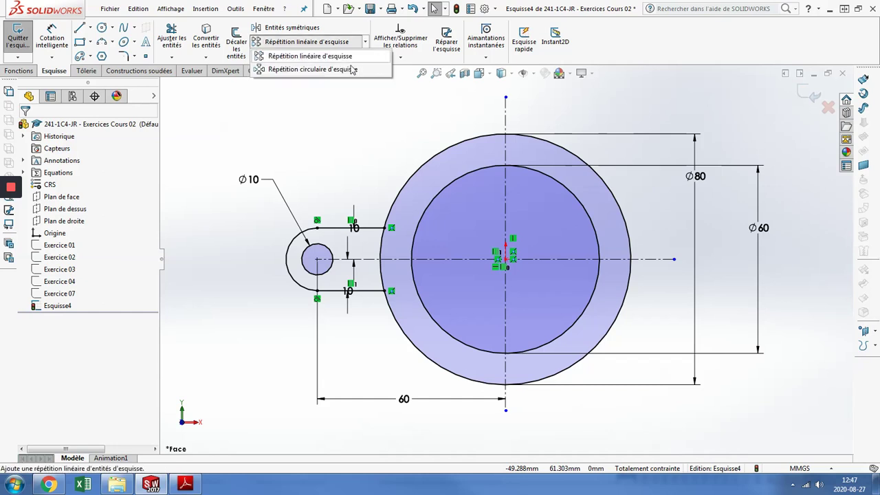
Step: Start a circular sketch pattern of the Ø10 hole, lug arc and both lug lines
click(348, 71)
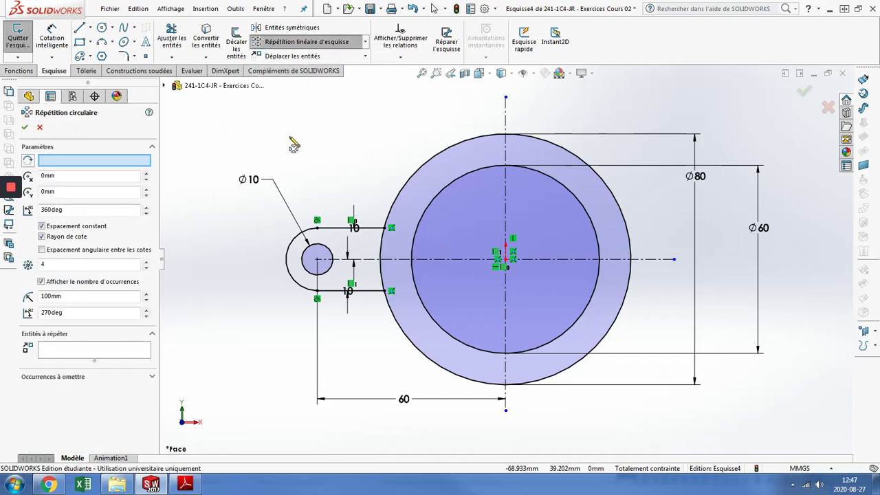
click(97, 349)
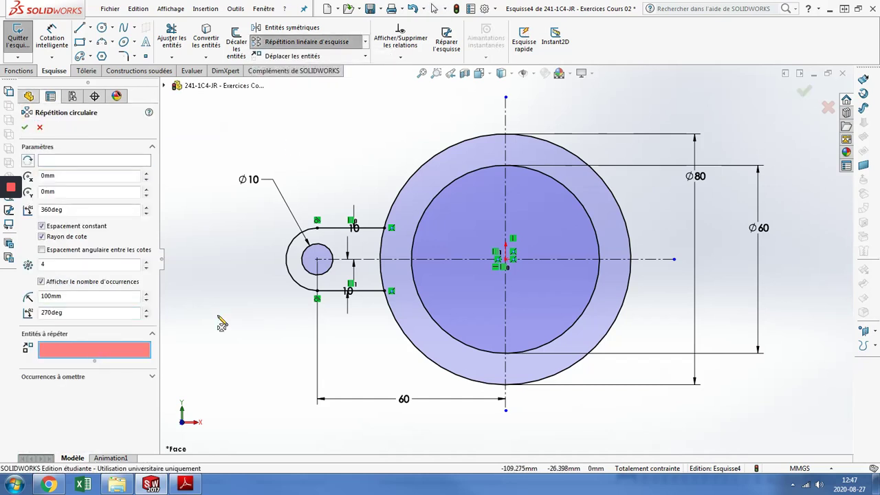
click(316, 253)
click(320, 230)
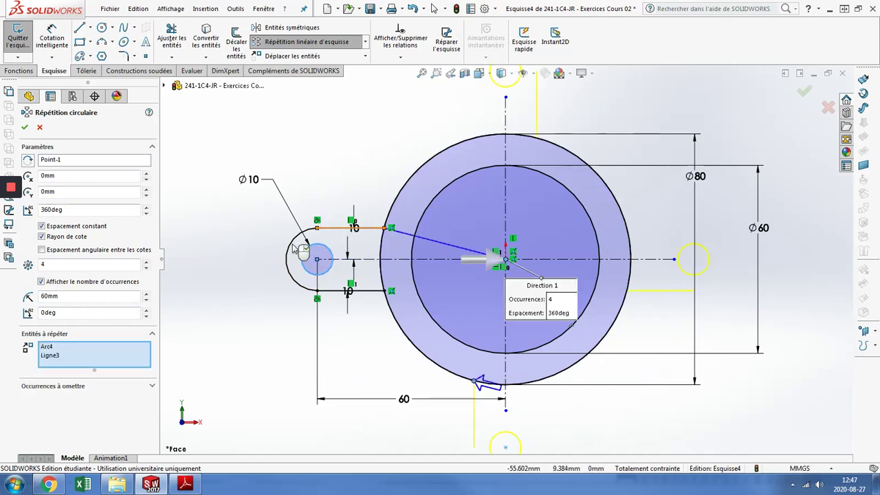
click(288, 251)
click(348, 294)
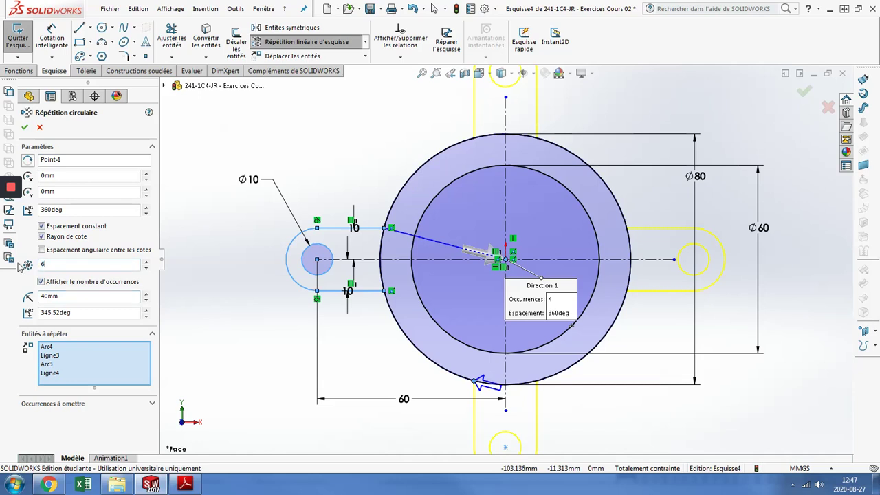
mouse_move(10, 187)
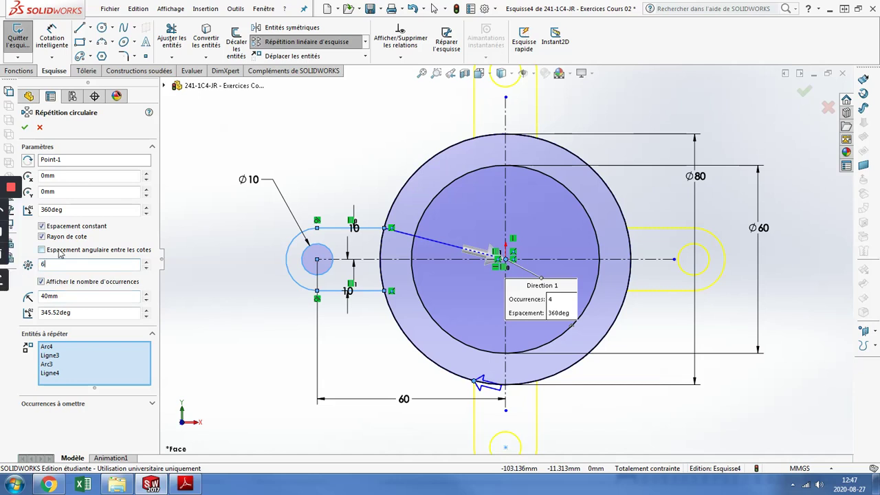
Step: Set the pattern to 8 instances and turn off Dimension radius
click(91, 294)
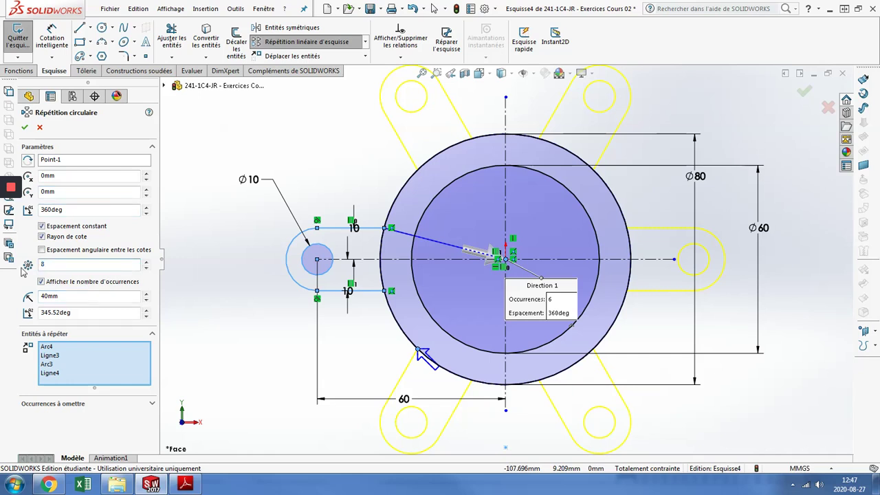
click(121, 236)
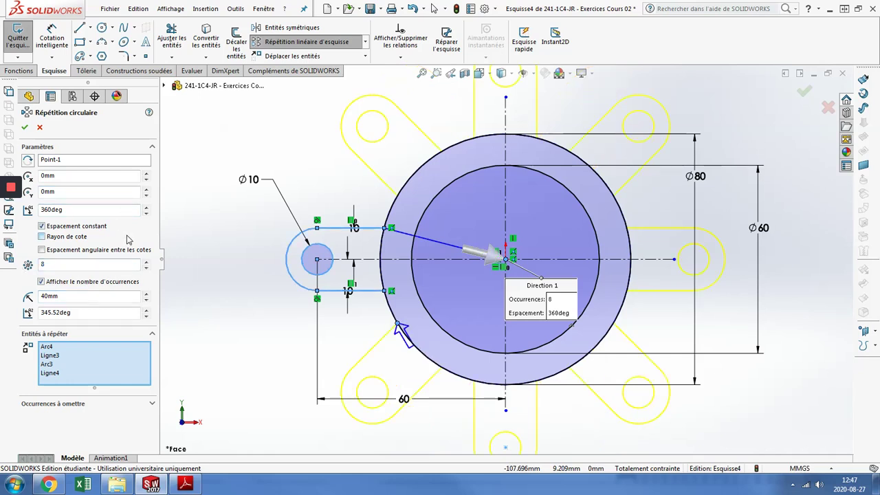
click(152, 406)
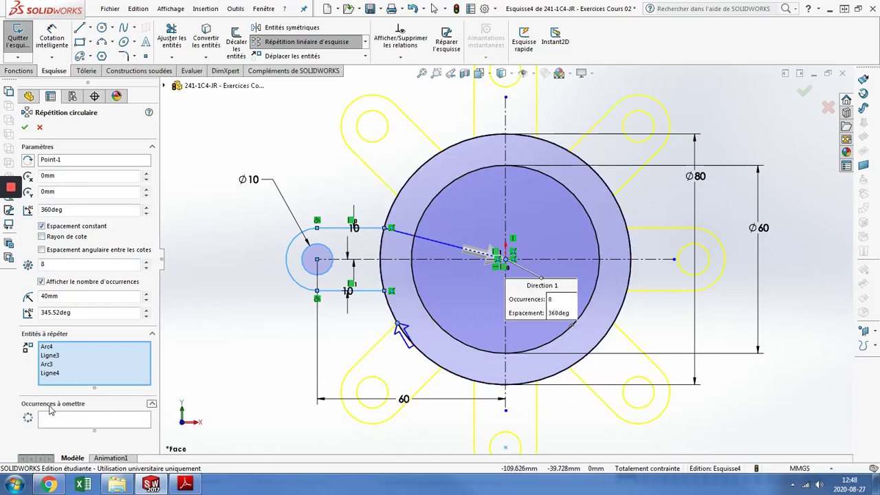
Step: Skip pattern instances 3 and 7 and apply the circular pattern
click(68, 420)
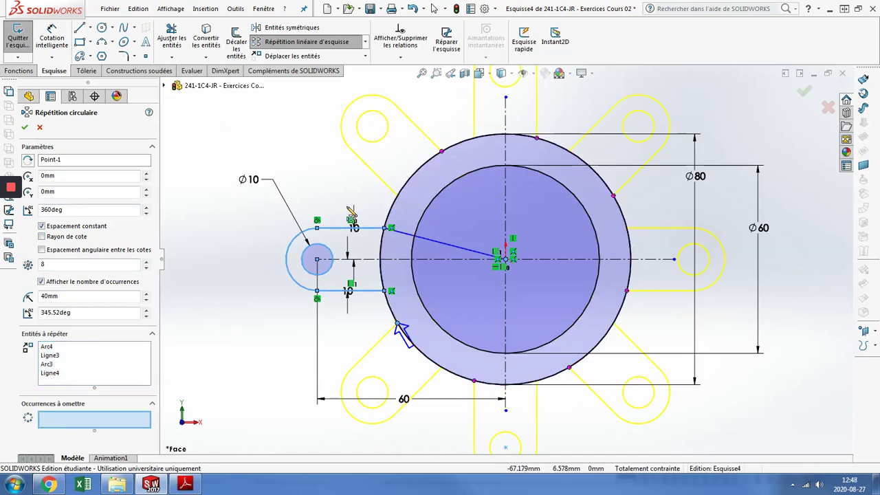
click(537, 140)
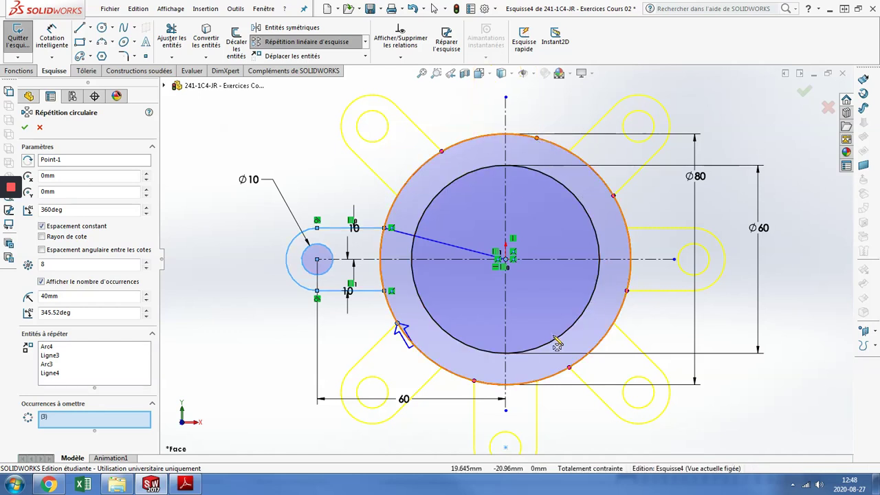
click(475, 383)
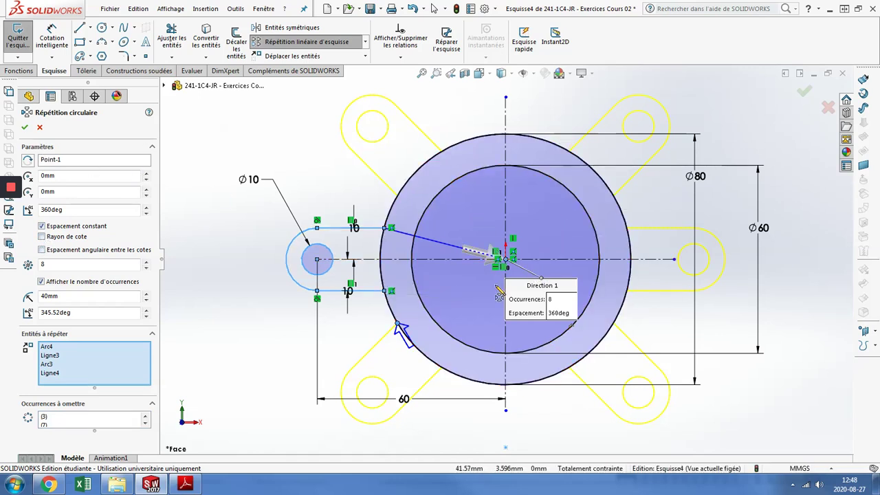
click(25, 129)
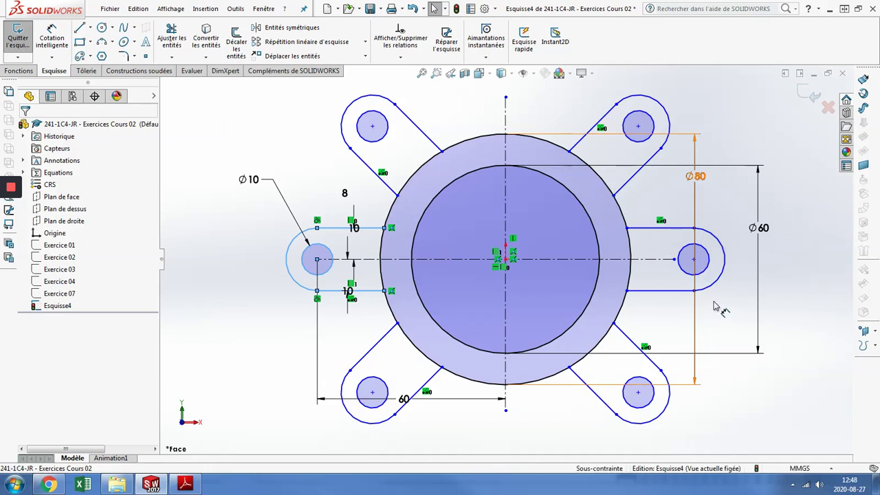
Step: Move the Ø80 dimension clear of the right lug and drag-test the under-defined pattern
drag(715, 307, 798, 296)
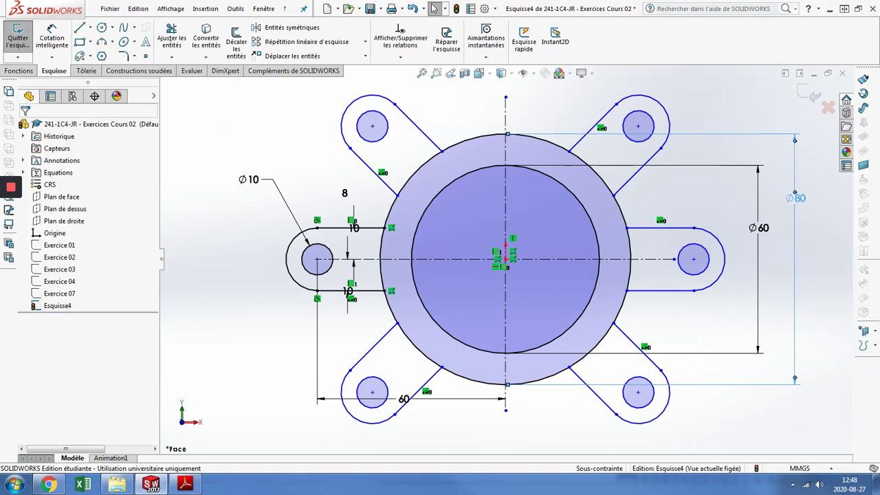
key(Escape)
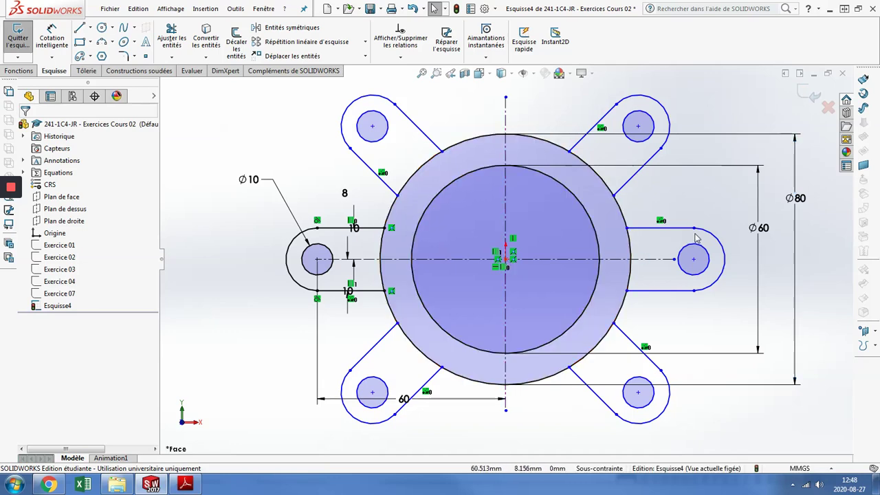
drag(694, 230, 710, 199)
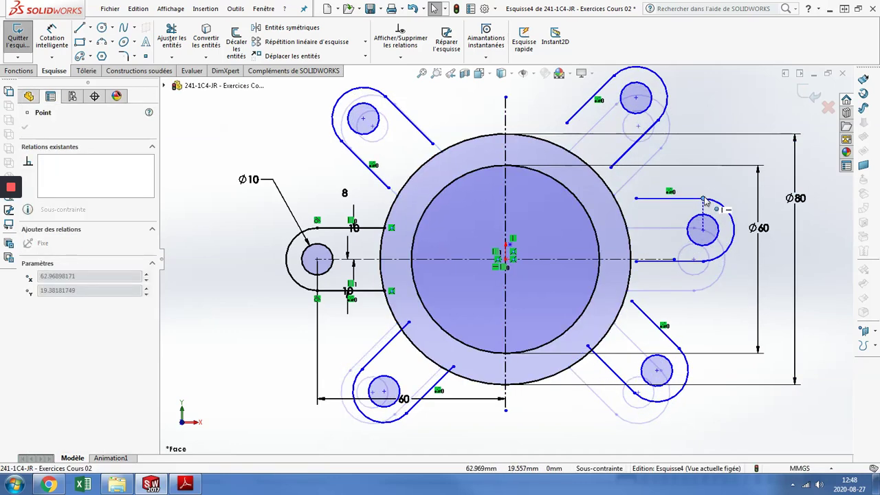
drag(711, 199, 728, 194)
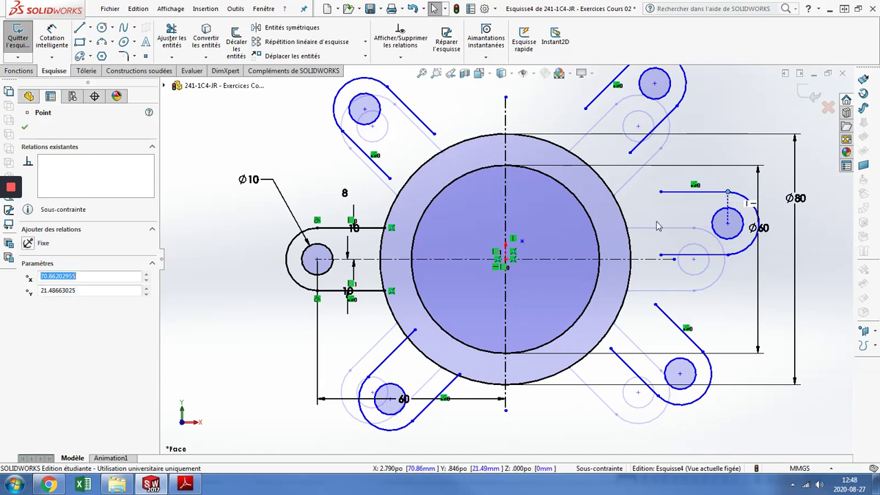
key(Escape)
Step: Make the pattern centre point coincident with the origin
click(524, 242)
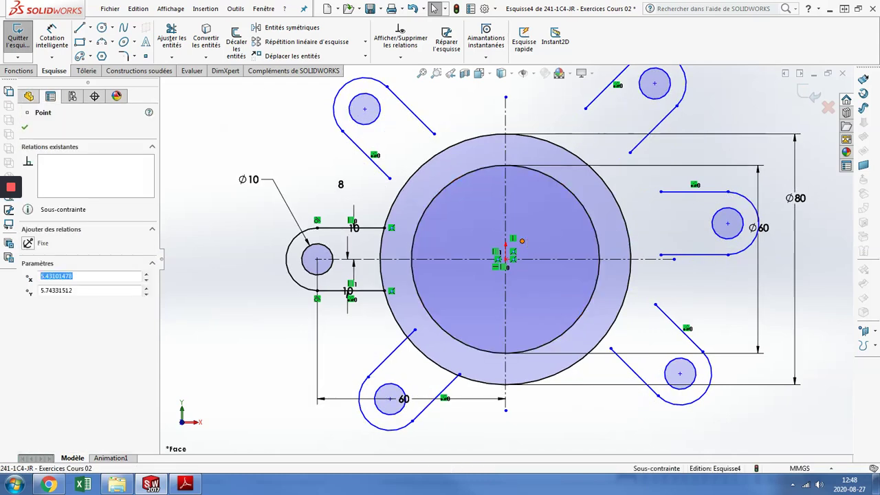
ctrl+click(506, 259)
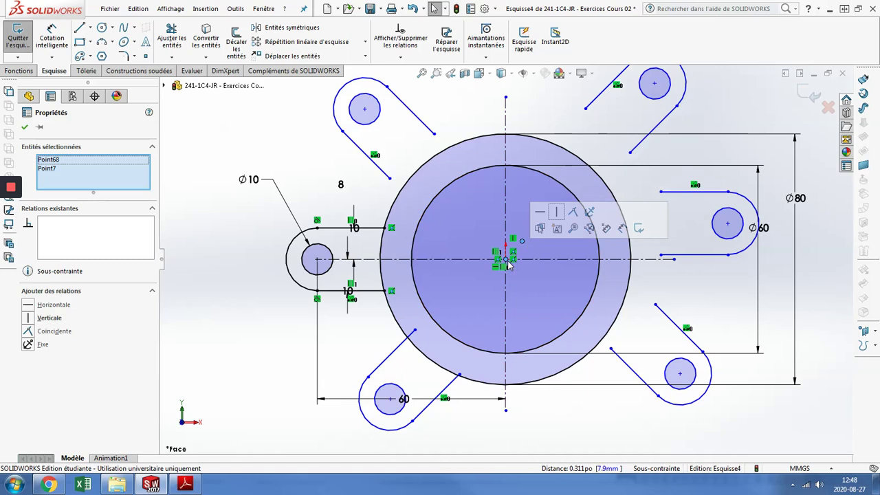
click(573, 213)
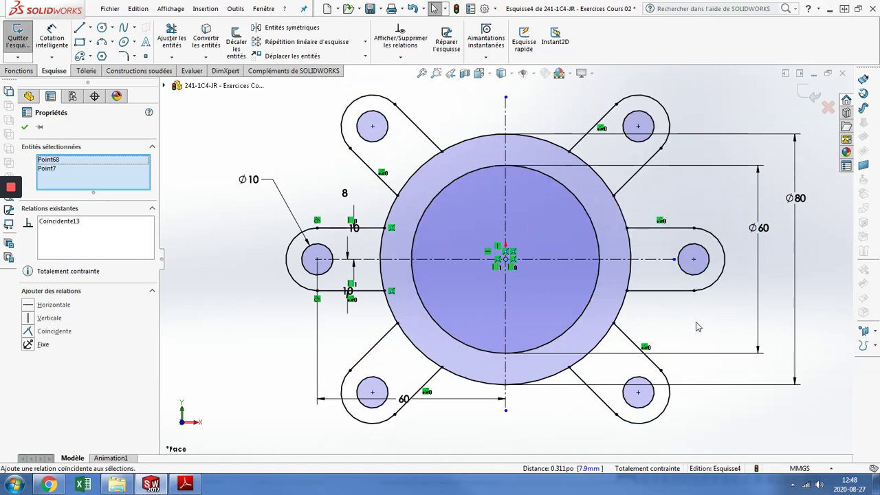
key(Escape)
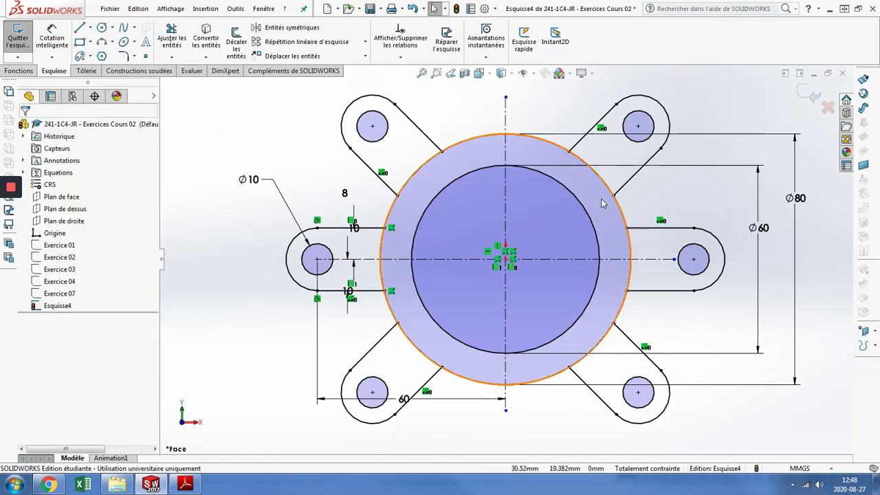
Step: Power-trim the Ø80 circle arcs inside all six lugs
click(172, 34)
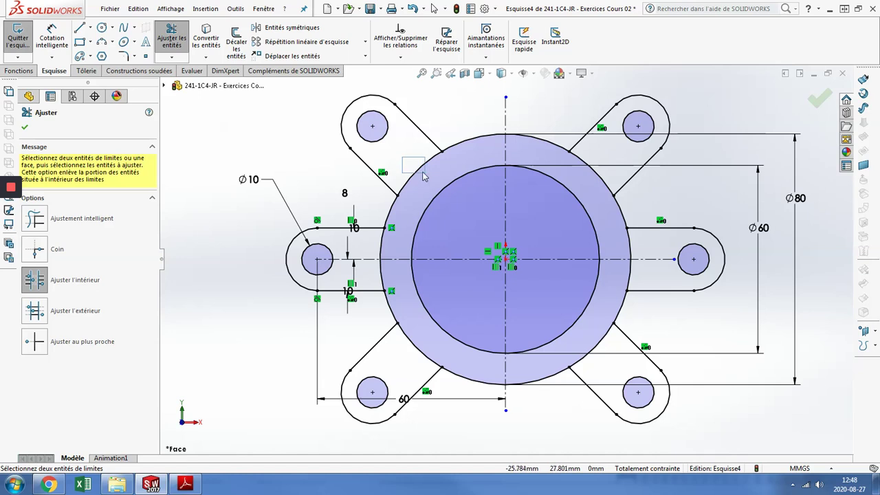
key(Escape)
click(171, 38)
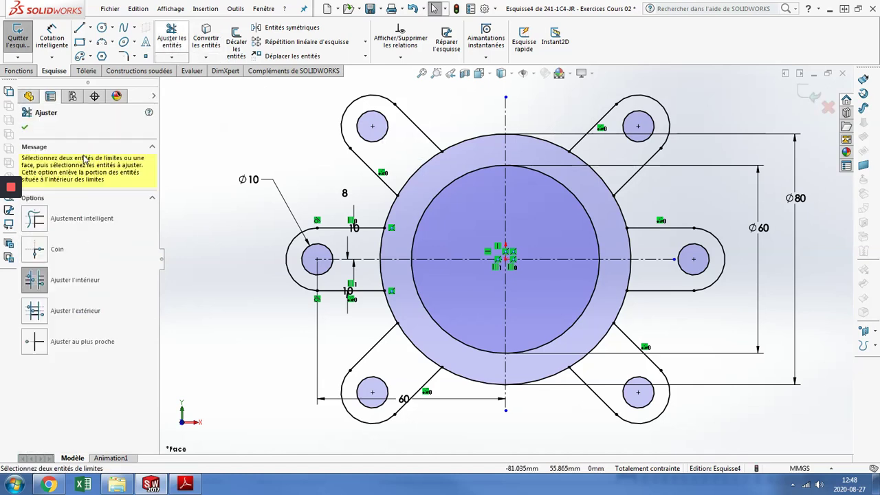
click(35, 218)
drag(415, 156, 430, 178)
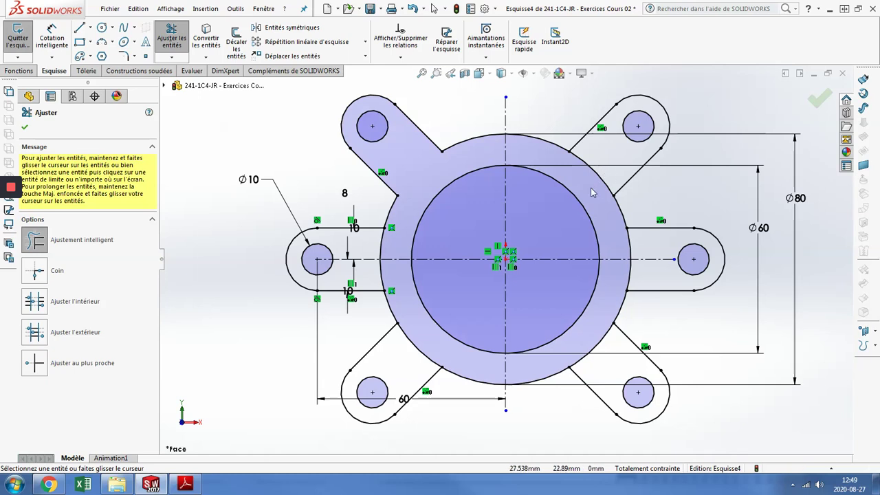
drag(590, 191, 606, 172)
drag(641, 242, 627, 304)
mouse_move(467, 375)
mouse_down()
mouse_move(433, 361)
mouse_move(369, 280)
mouse_up()
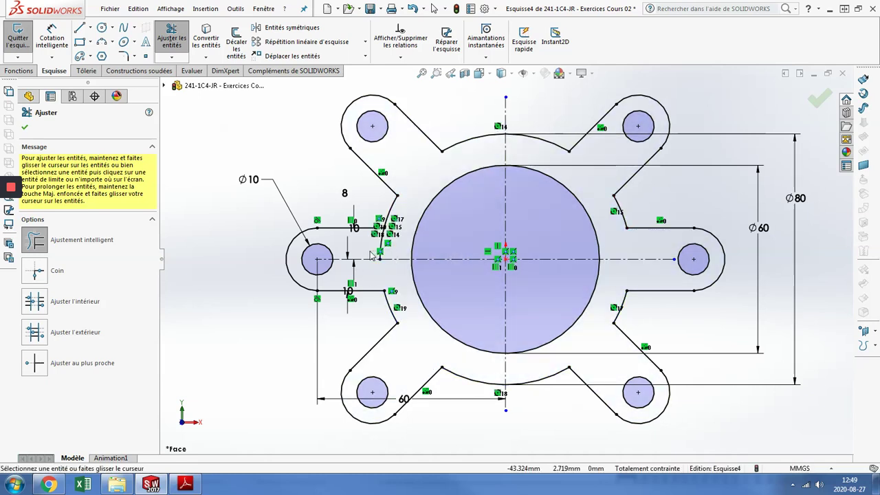
drag(403, 248, 370, 250)
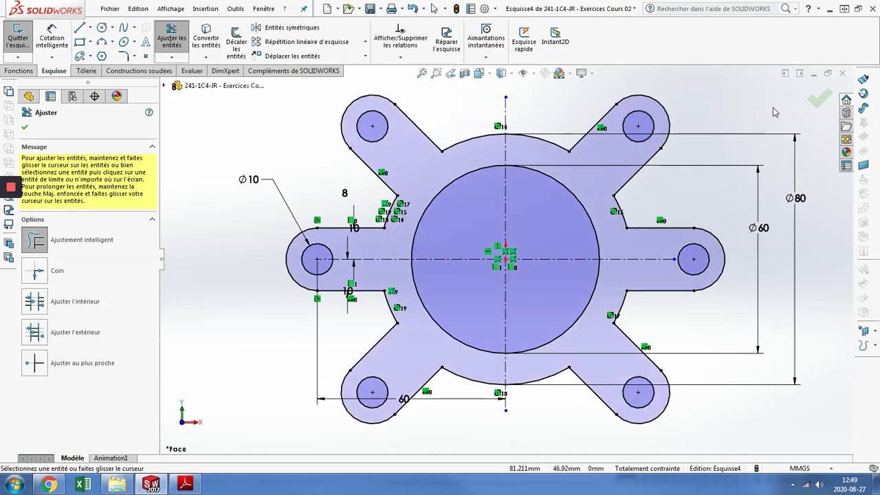
click(817, 101)
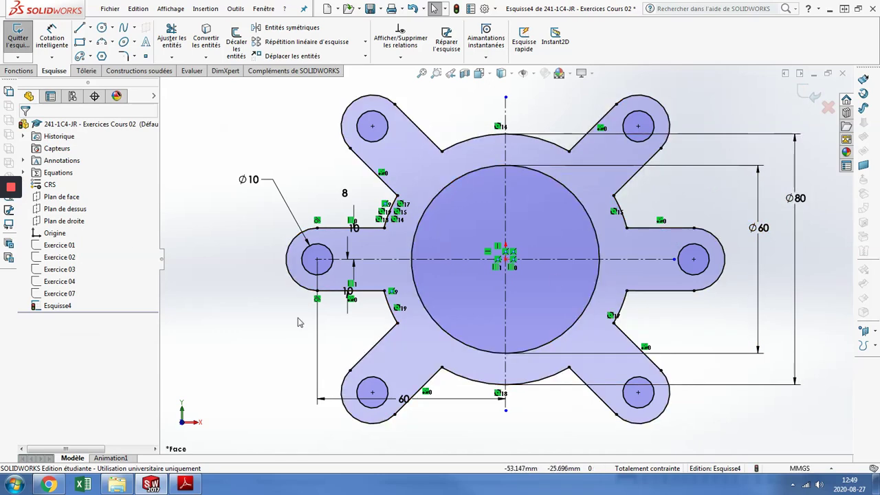
Step: Close the Esquisse4 sketch, briefly reopening it, then open its Feature Properties dialog
click(12, 188)
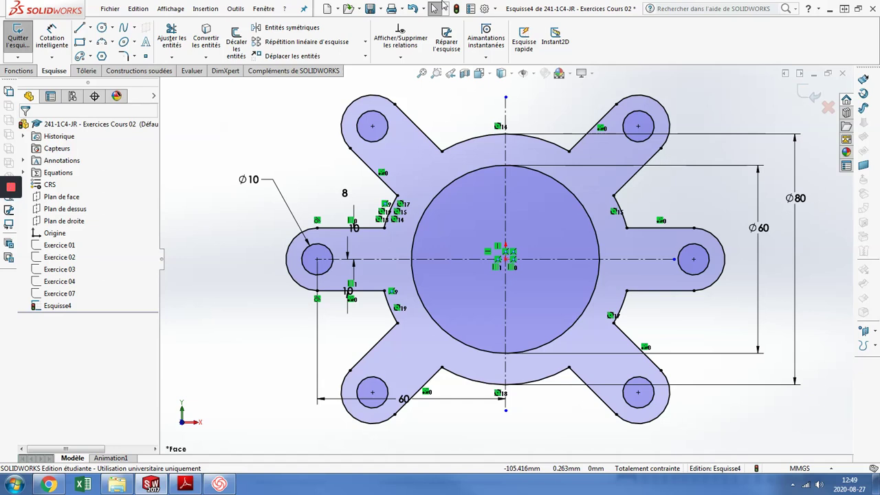
click(812, 96)
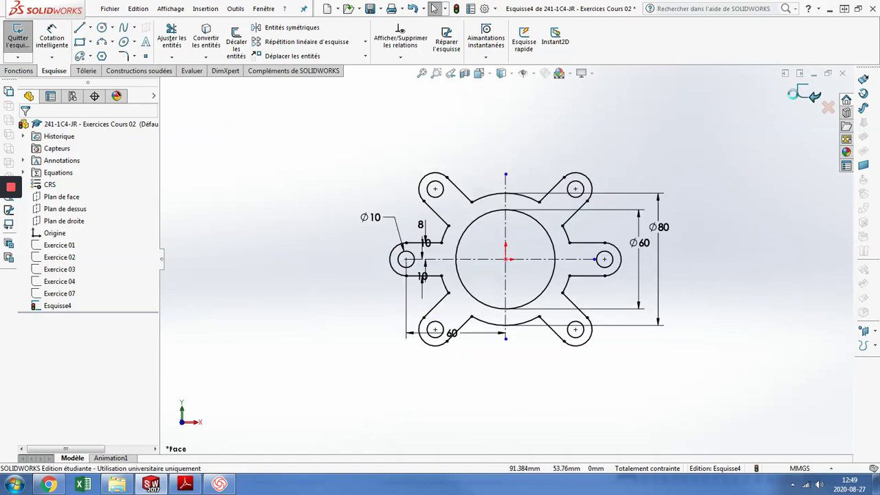
right_click(68, 306)
click(76, 257)
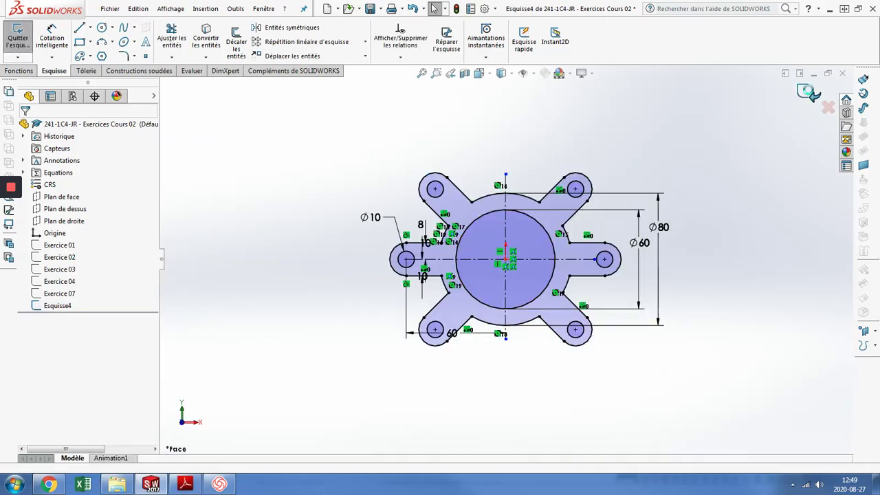
click(809, 92)
right_click(69, 305)
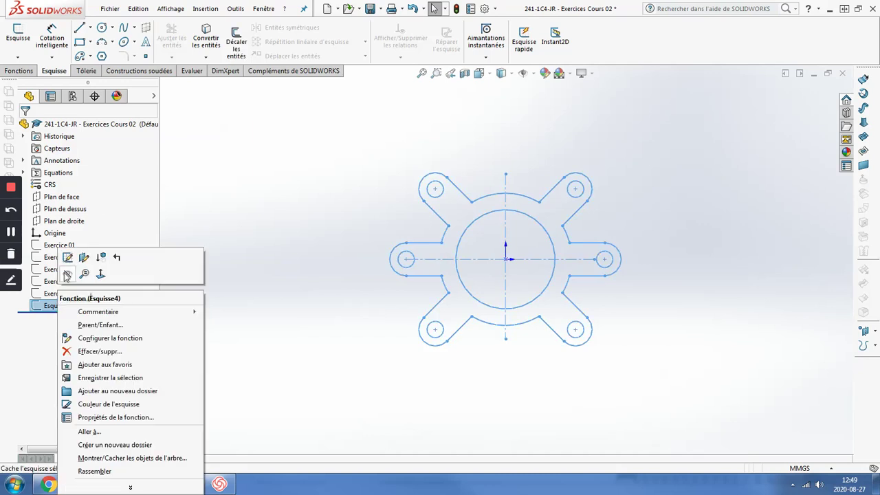
click(131, 417)
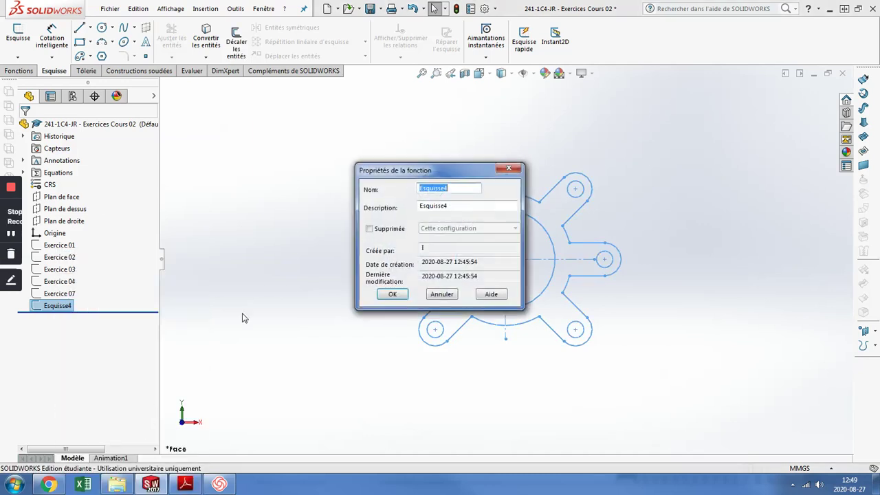